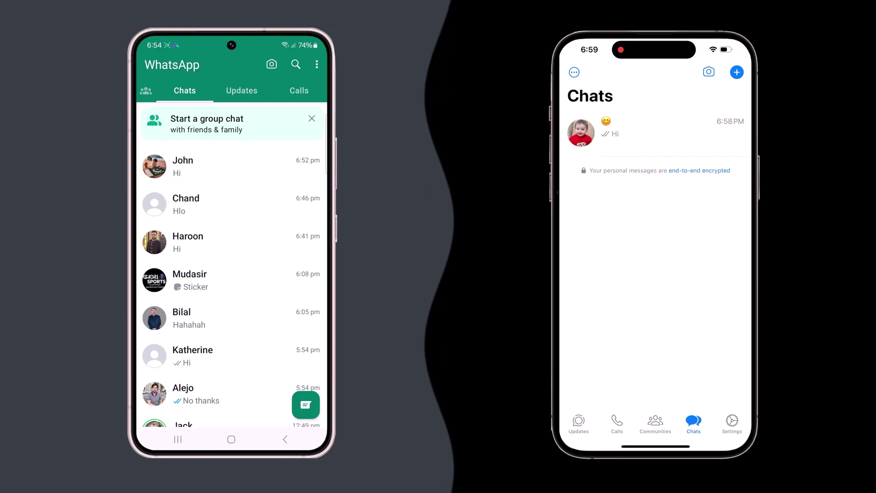
Step: On the MobileTrans homepage, switch the Phone Data Transfer illustration to phone-to-phone
{"action": "scroll", "coordinate": [231, 274], "scroll_direction": "down", "scroll_amount": 2}
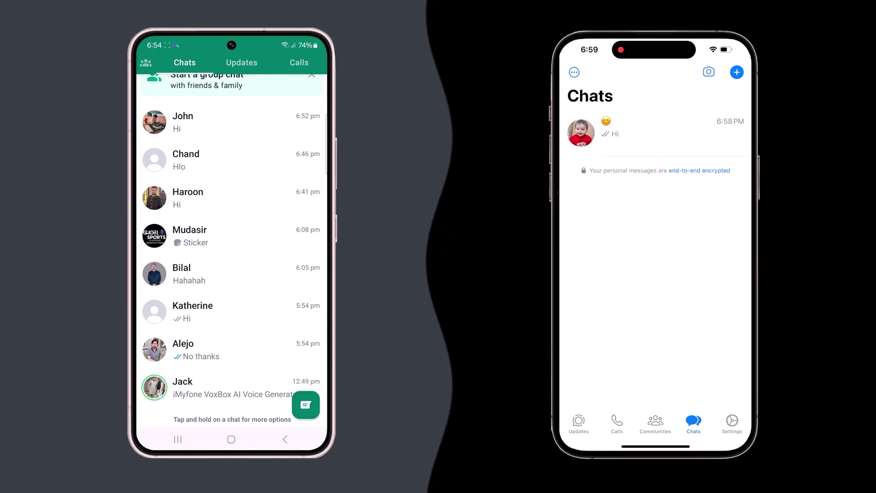
{"action": "scroll", "coordinate": [232, 229], "scroll_direction": "up", "scroll_amount": 2}
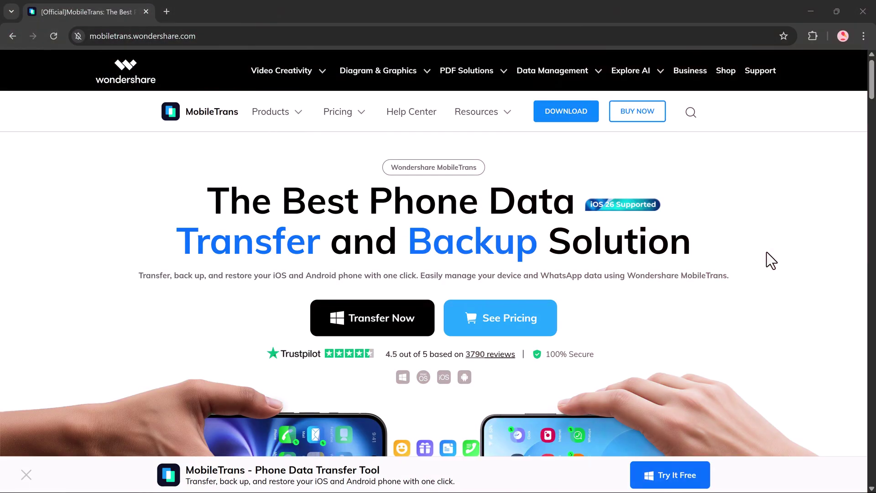
{"action": "scroll", "coordinate": [767, 252], "scroll_direction": "down", "scroll_amount": 5}
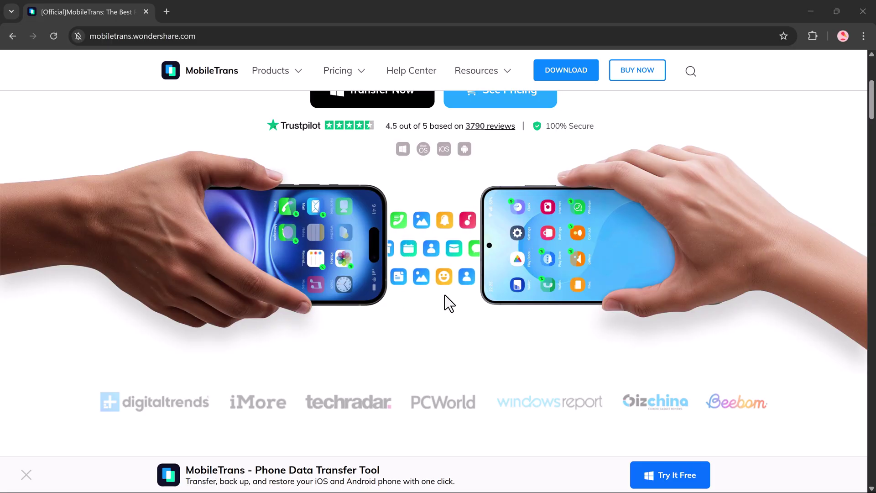
{"action": "scroll", "coordinate": [442, 300], "scroll_direction": "down", "scroll_amount": 5}
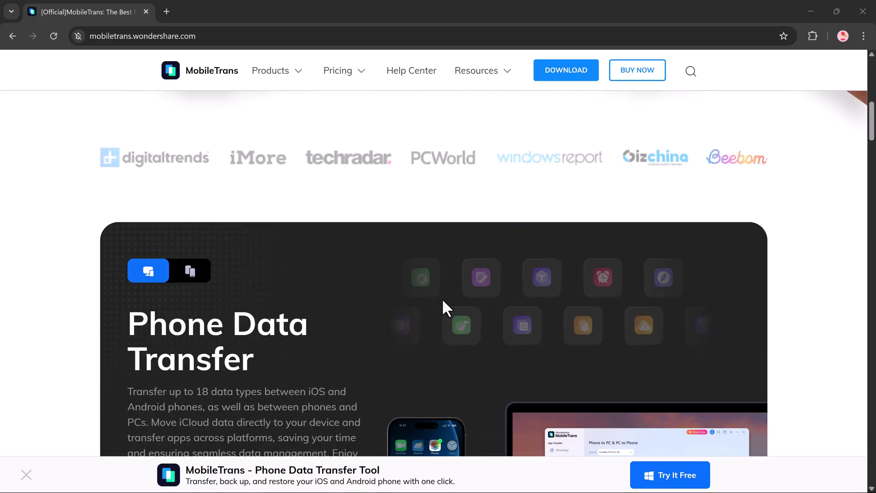
{"action": "scroll", "coordinate": [442, 297], "scroll_direction": "down", "scroll_amount": 3}
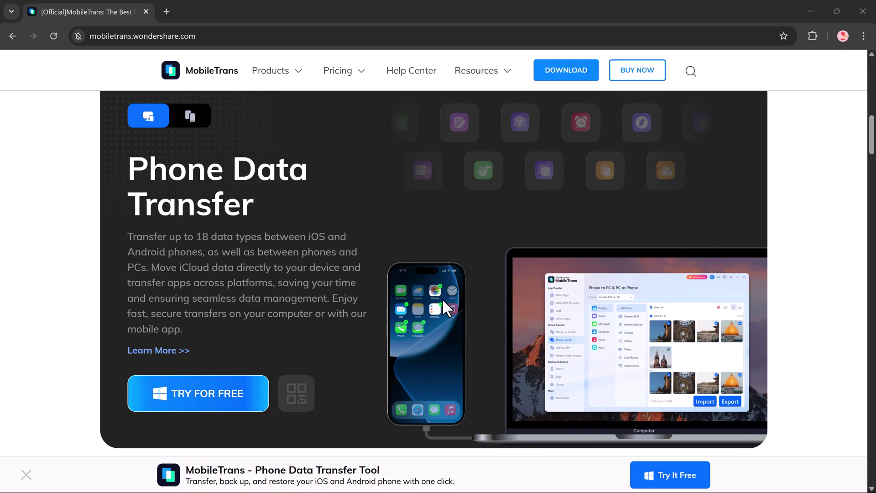
{"action": "left_click", "coordinate": [195, 118]}
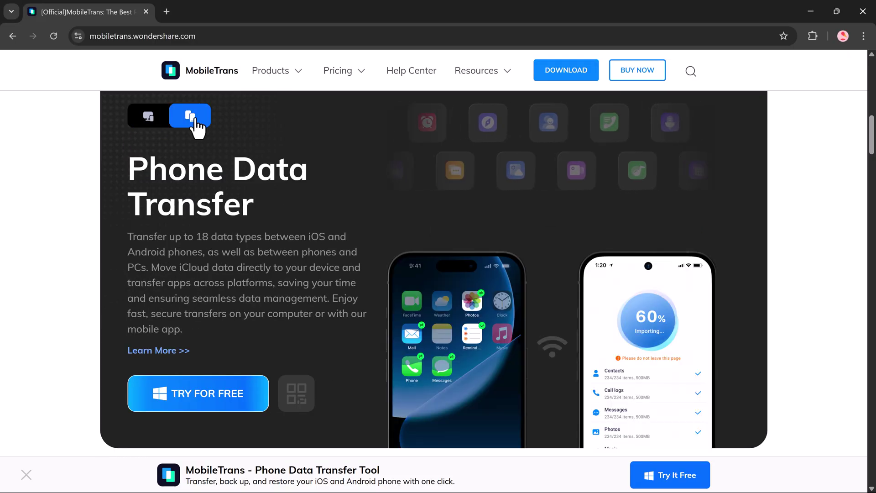
Step: Scroll on through the homepage's feature sections
{"action": "scroll", "coordinate": [501, 231], "scroll_direction": "down", "scroll_amount": 11}
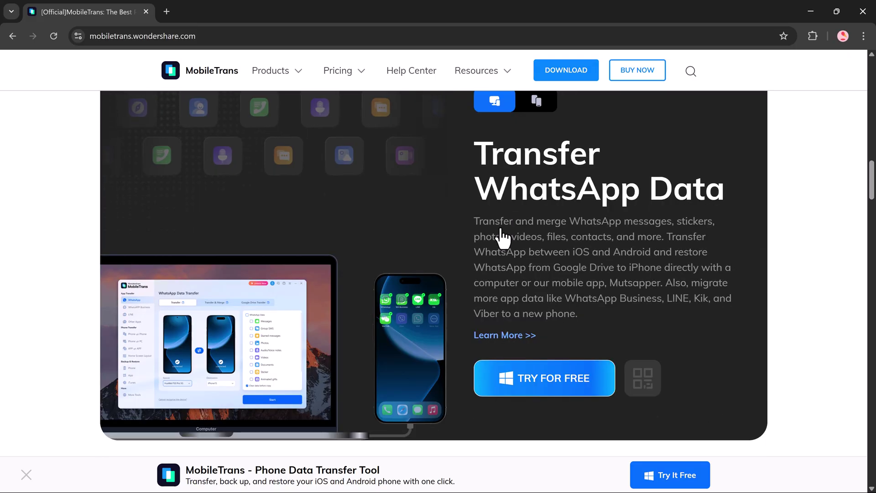
{"action": "scroll", "coordinate": [501, 229], "scroll_direction": "down", "scroll_amount": 10}
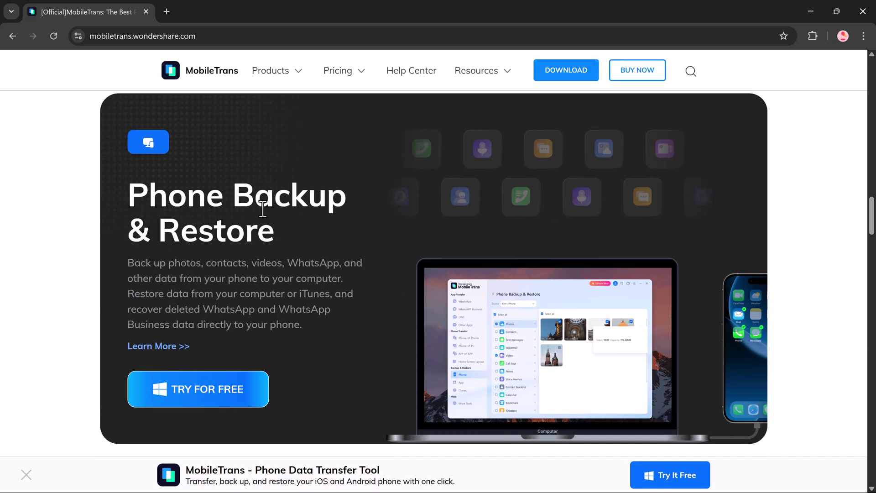
{"action": "scroll", "coordinate": [528, 223], "scroll_direction": "down", "scroll_amount": 17}
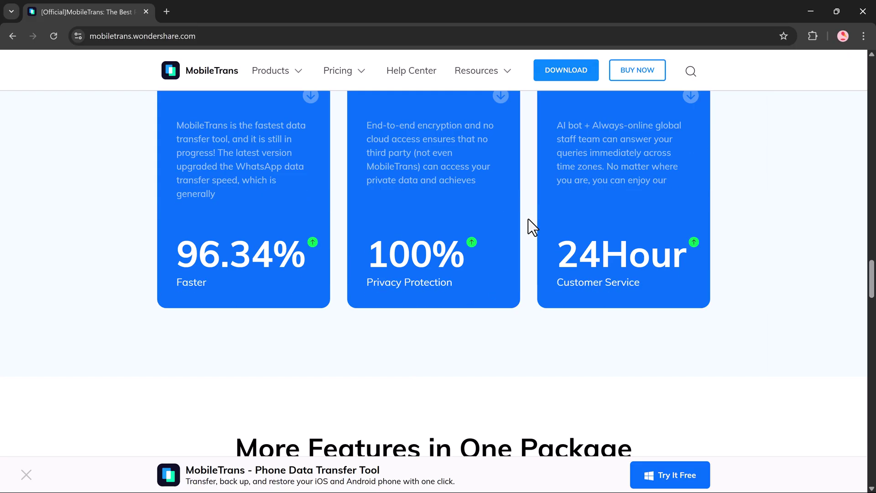
{"action": "scroll", "coordinate": [528, 227], "scroll_direction": "up", "scroll_amount": 1}
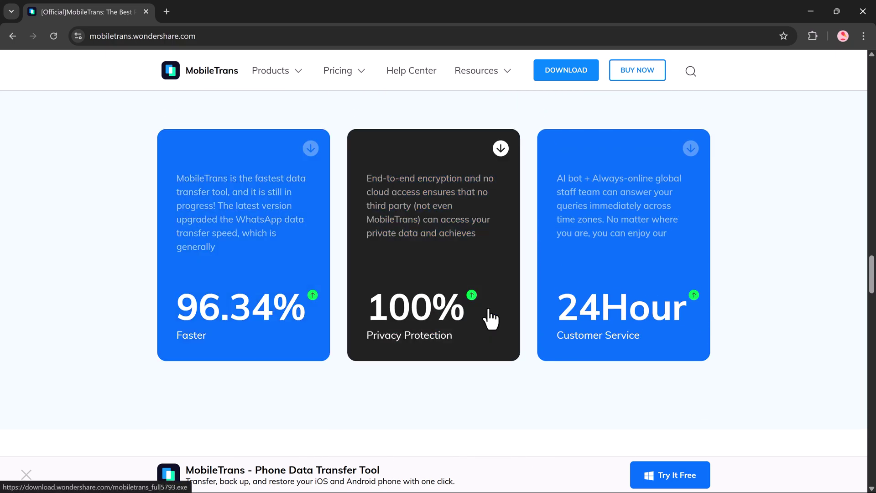
{"action": "scroll", "coordinate": [612, 309], "scroll_direction": "down", "scroll_amount": 8}
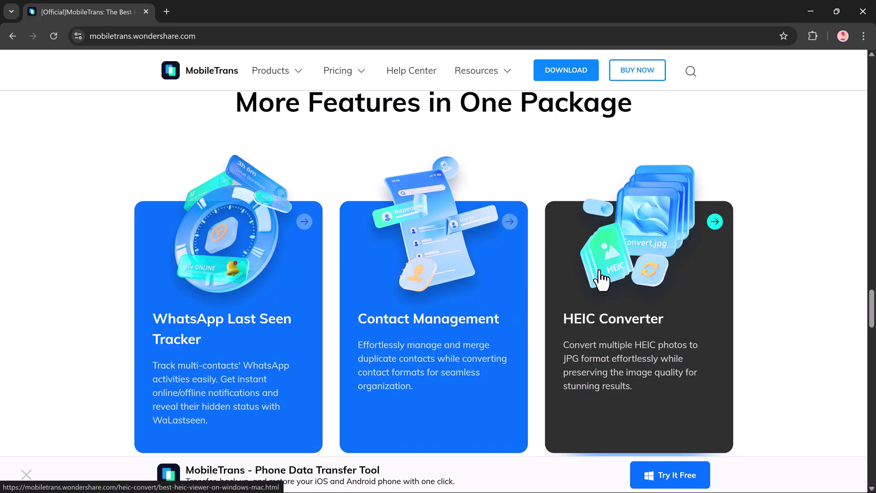
{"action": "scroll", "coordinate": [601, 274], "scroll_direction": "down", "scroll_amount": 12}
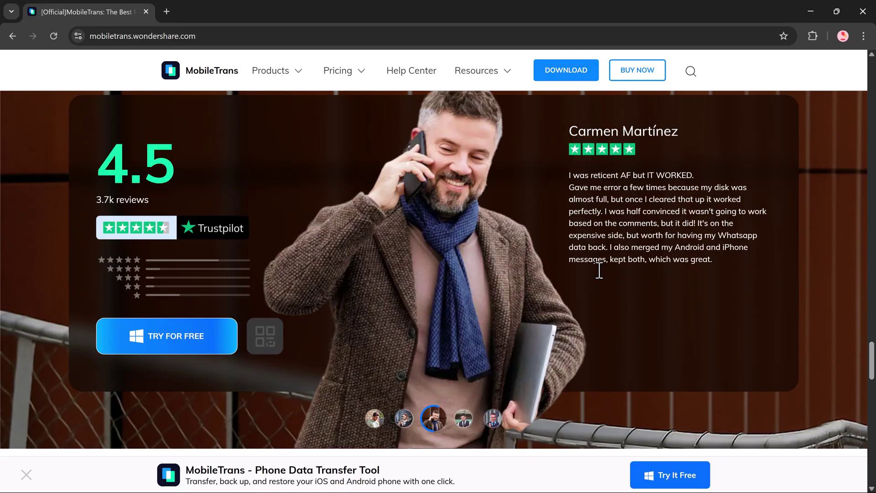
{"action": "scroll", "coordinate": [600, 274], "scroll_direction": "down", "scroll_amount": 10}
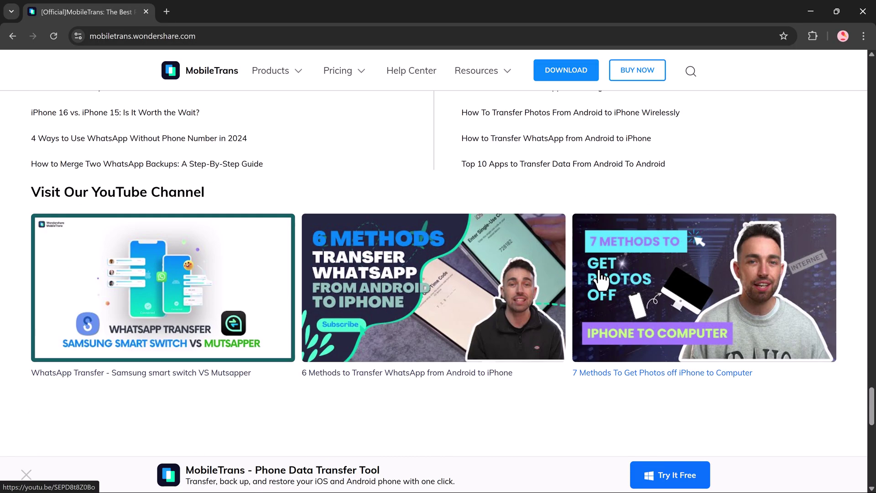
{"action": "scroll", "coordinate": [600, 278], "scroll_direction": "up", "scroll_amount": 20}
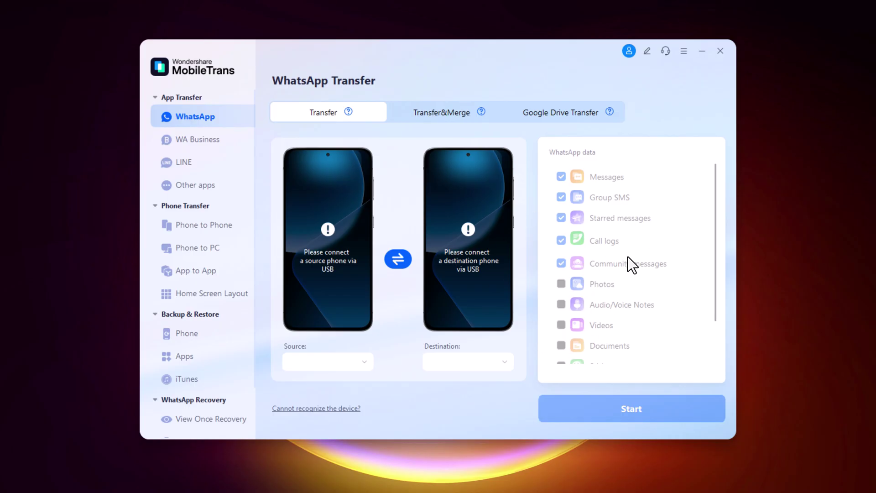
Step: Browse the WA Business, LINE, Phone to Phone and Phone to PC transfer pages
{"action": "left_click", "coordinate": [210, 142]}
{"action": "left_click", "coordinate": [211, 167]}
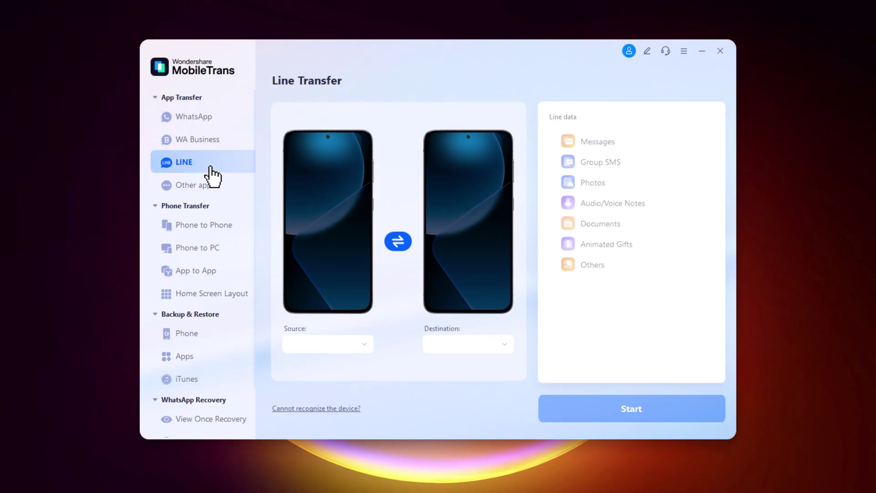
{"action": "left_click", "coordinate": [202, 230]}
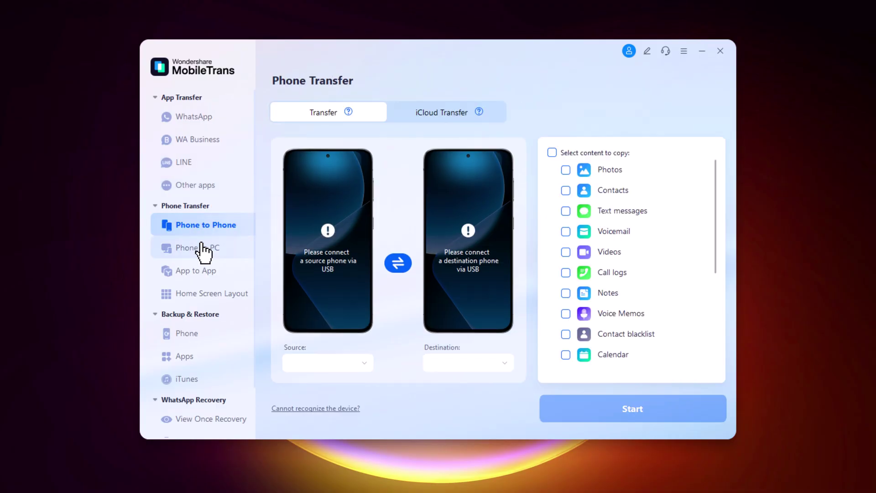
{"action": "left_click", "coordinate": [200, 256]}
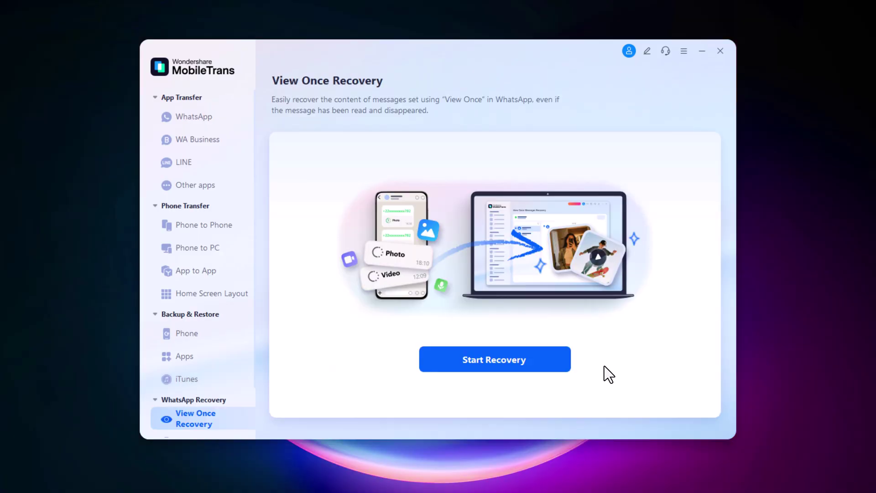
Step: Recover view-once WhatsApp messages and export the recovered photo to the Desktop folder
{"action": "left_click", "coordinate": [500, 363]}
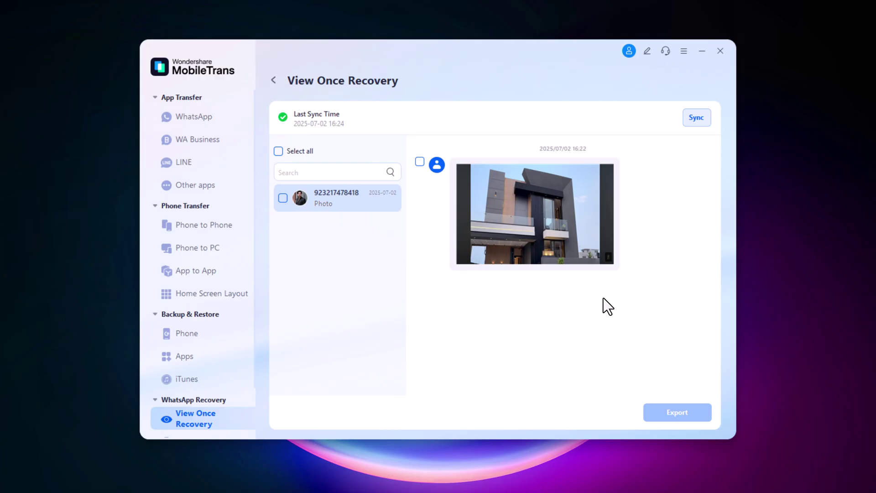
{"action": "left_click", "coordinate": [420, 162]}
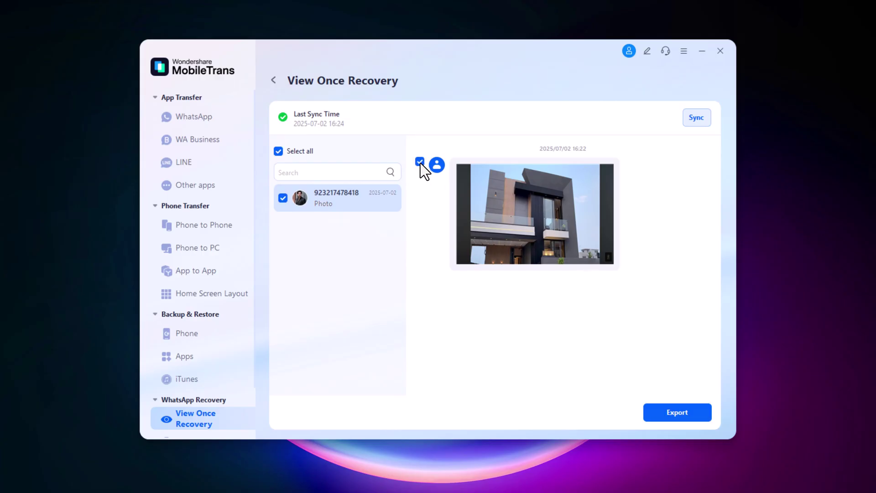
{"action": "left_click", "coordinate": [679, 412]}
{"action": "left_click", "coordinate": [548, 297]}
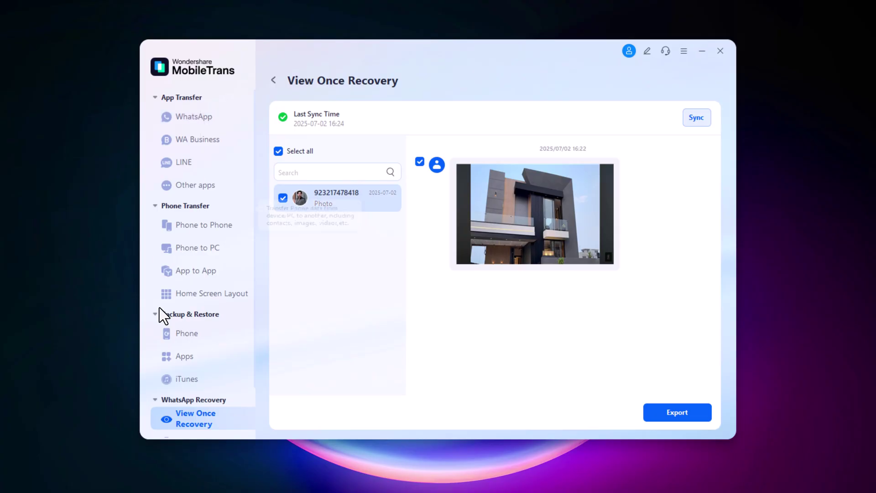
Step: Glance at Delete Data Recovery, then return to the WhatsApp transfer page under App Transfer
{"action": "scroll", "coordinate": [180, 415], "scroll_direction": "down", "scroll_amount": 2}
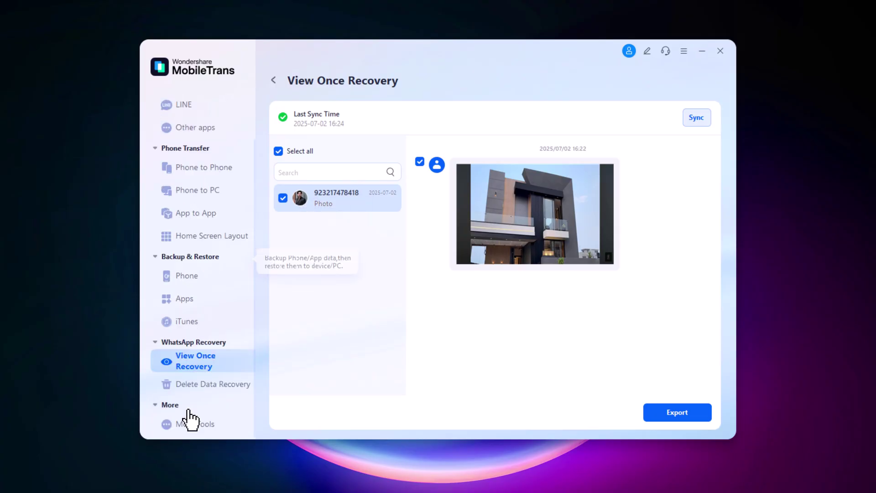
{"action": "left_click", "coordinate": [209, 387]}
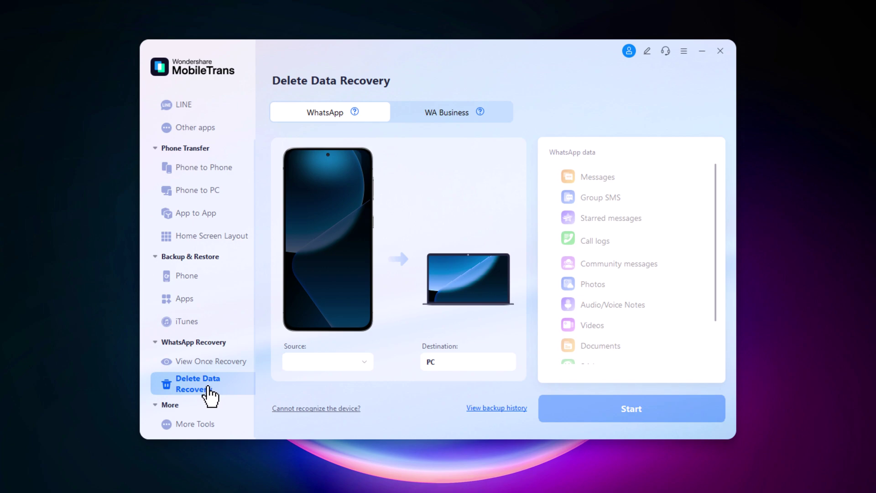
{"action": "scroll", "coordinate": [221, 160], "scroll_direction": "up", "scroll_amount": 2}
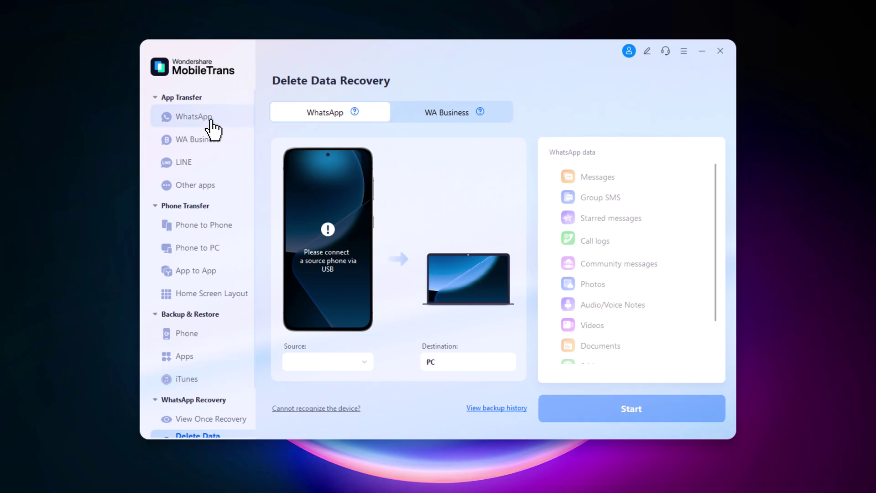
{"action": "left_click", "coordinate": [210, 119]}
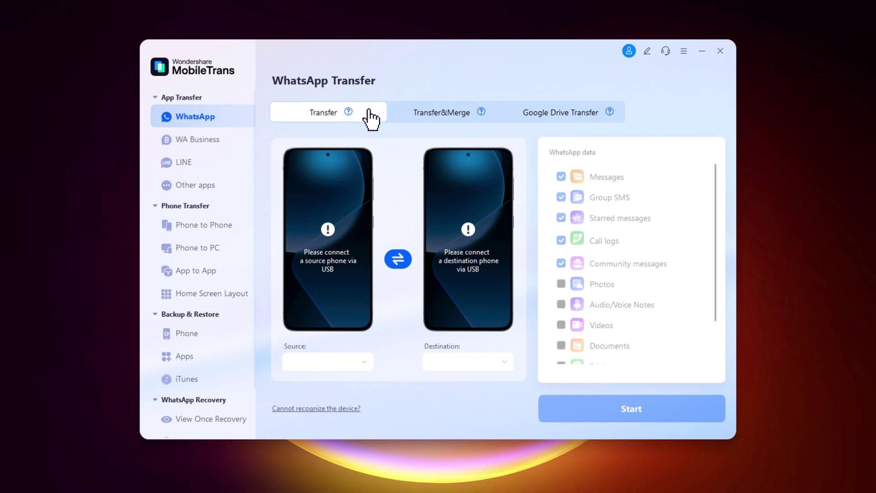
Step: Keep plain Transfer mode with Samsung SM-A515F as source and iPhone 16 as destination
{"action": "left_click", "coordinate": [471, 113]}
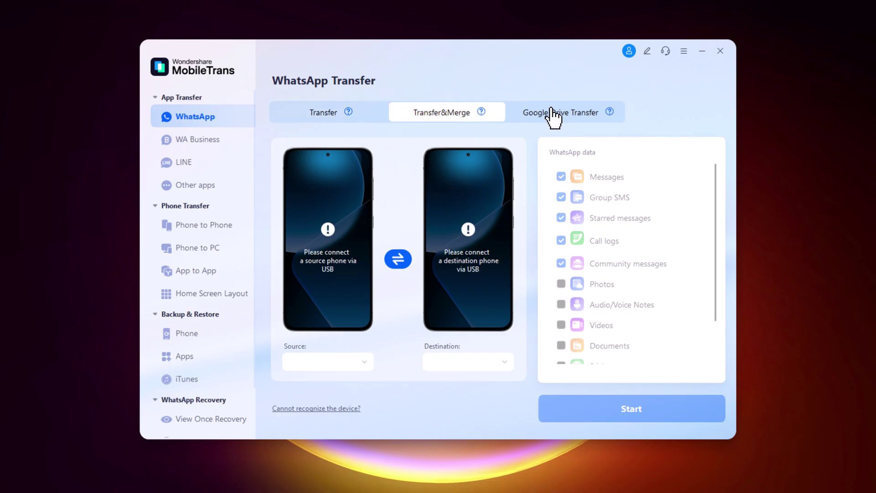
{"action": "left_click", "coordinate": [334, 114]}
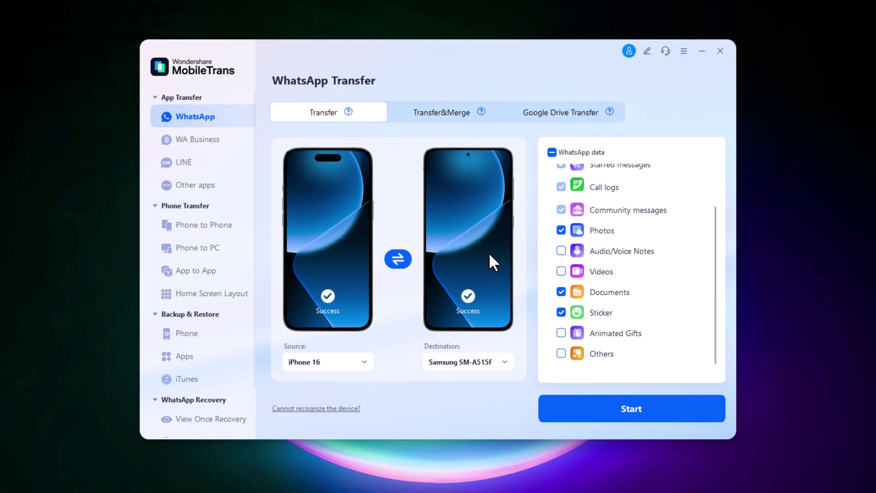
{"action": "left_click", "coordinate": [395, 260]}
{"action": "left_click", "coordinate": [395, 261]}
{"action": "left_click", "coordinate": [395, 260]}
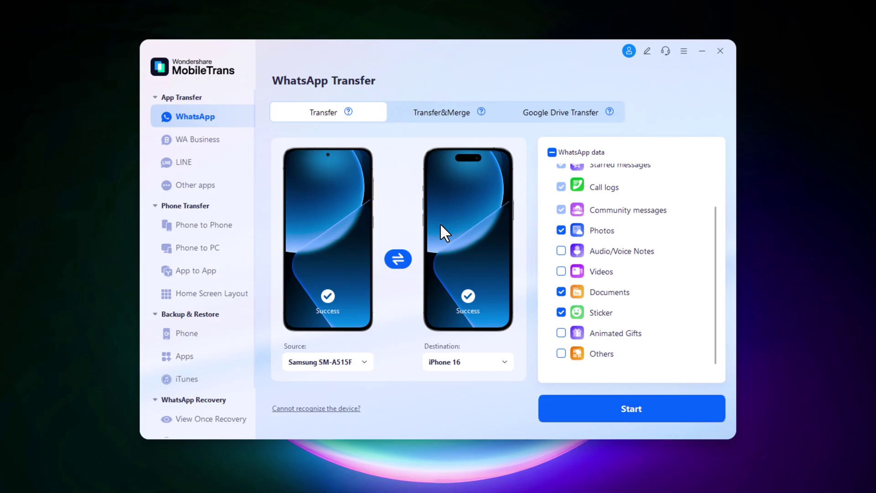
Step: Include stickers, exclude videos, and start the WhatsApp transfer
{"action": "scroll", "coordinate": [568, 215], "scroll_direction": "up", "scroll_amount": 2}
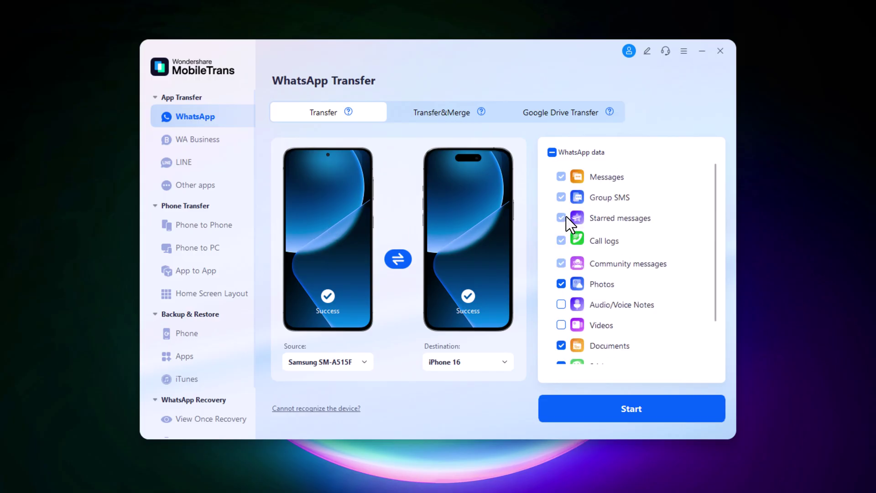
{"action": "scroll", "coordinate": [561, 273], "scroll_direction": "down", "scroll_amount": 2}
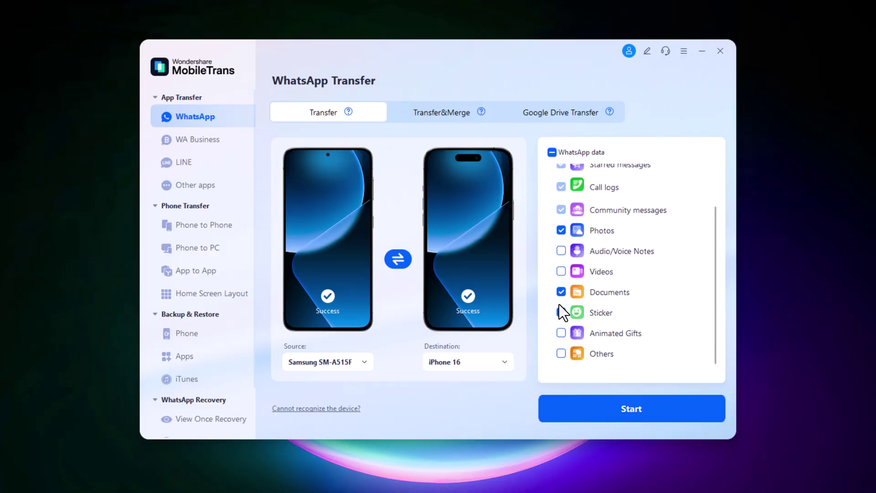
{"action": "left_click", "coordinate": [561, 311]}
{"action": "left_click", "coordinate": [561, 272]}
{"action": "scroll", "coordinate": [580, 267], "scroll_direction": "up", "scroll_amount": 2}
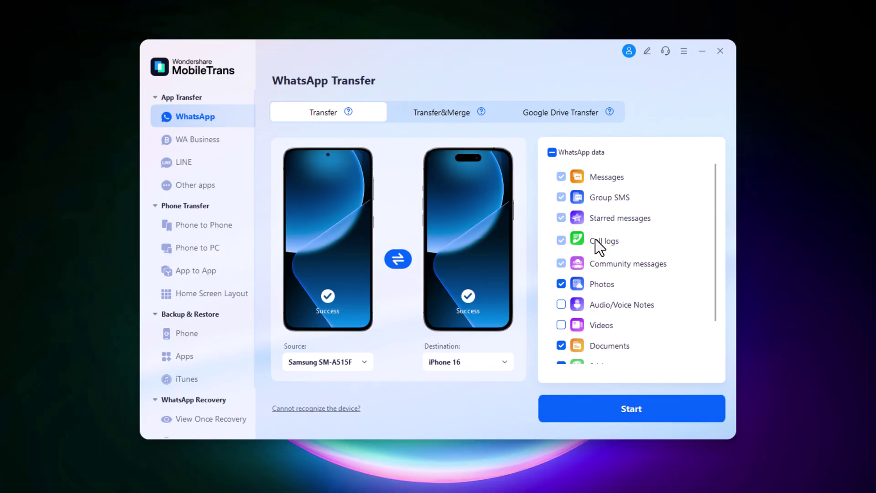
{"action": "scroll", "coordinate": [599, 323], "scroll_direction": "down", "scroll_amount": 3}
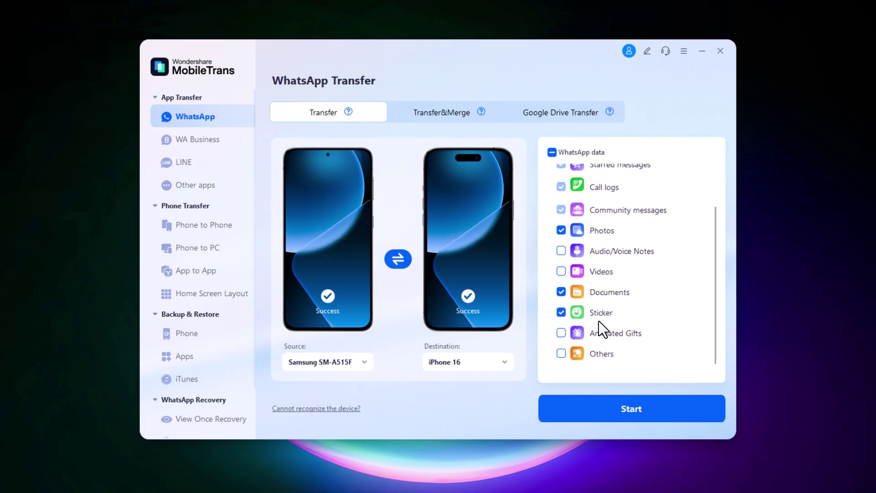
{"action": "scroll", "coordinate": [599, 321], "scroll_direction": "up", "scroll_amount": 3}
{"action": "left_click", "coordinate": [620, 407]}
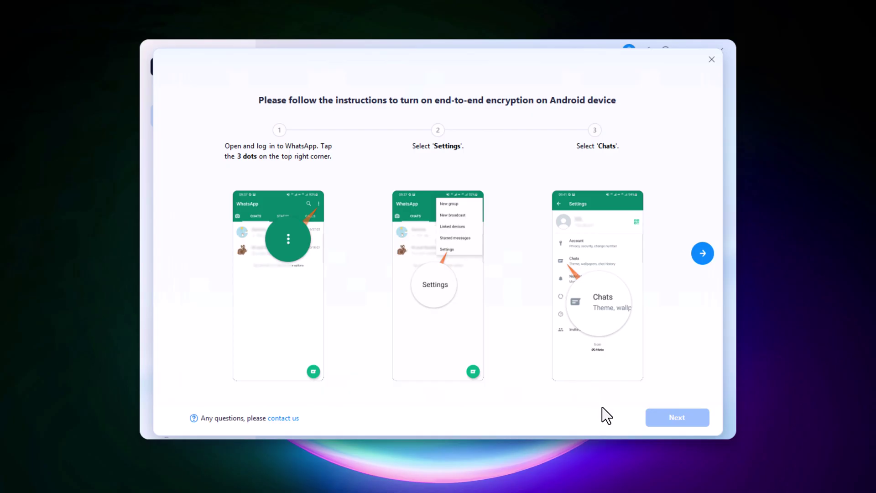
Step: Step through the encryption instructions, scan for the encryption key, and continue after backup
{"action": "left_click", "coordinate": [703, 255]}
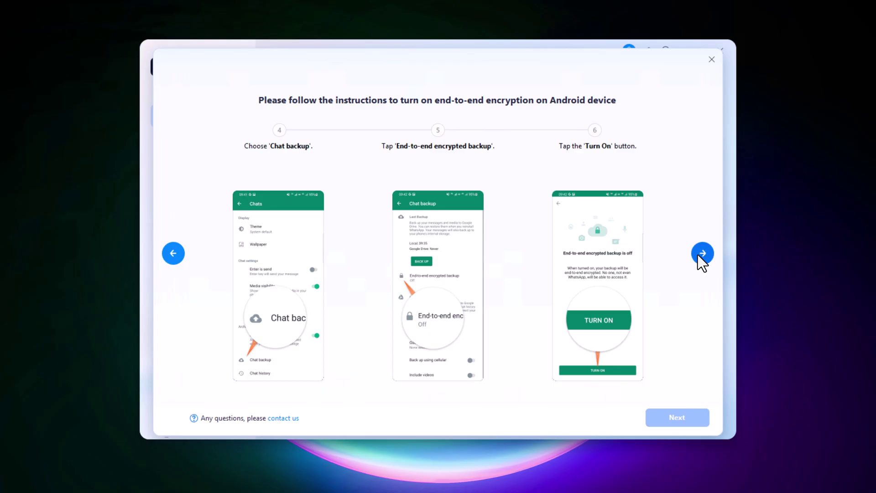
{"action": "left_click", "coordinate": [701, 255]}
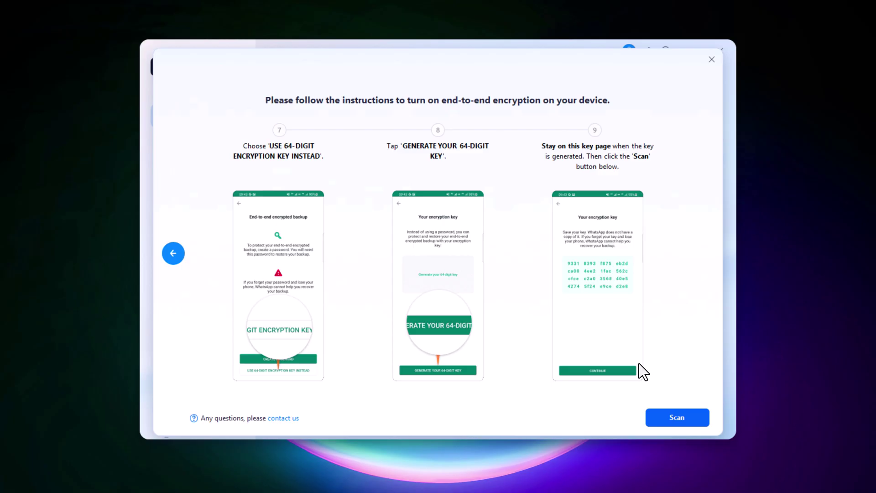
{"action": "left_click", "coordinate": [677, 417]}
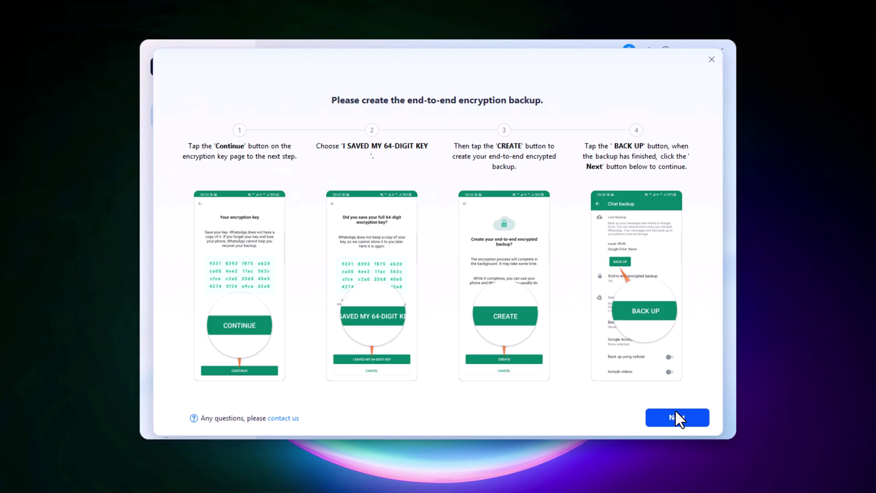
{"action": "left_click", "coordinate": [677, 418]}
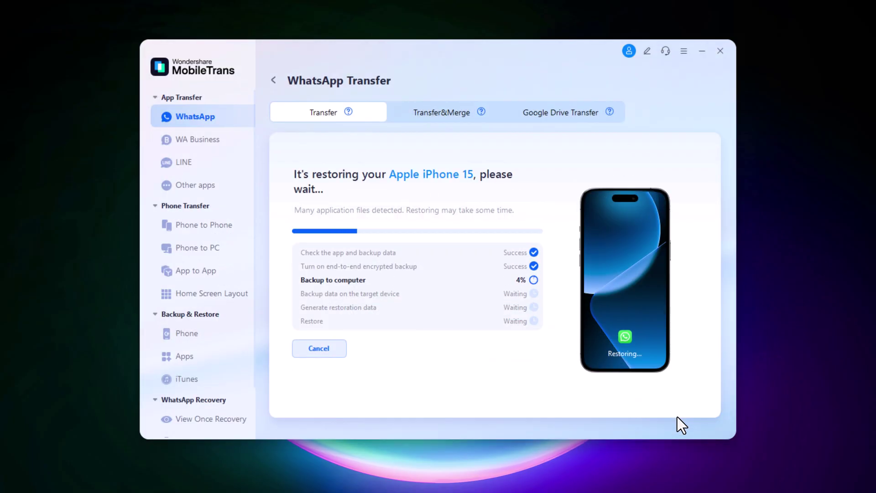